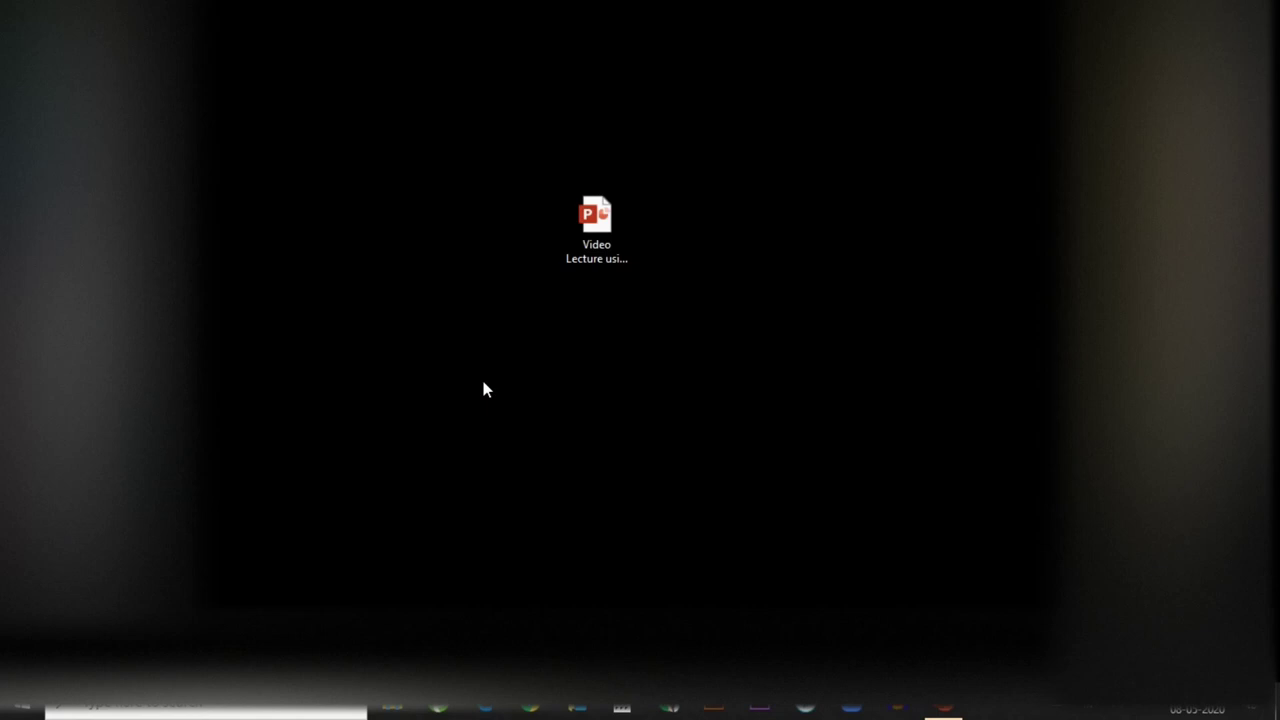
# - Open the 'Video Lecture using only PowerPoint' presentation from the desktop
pyautogui.click(598, 228)
pyautogui.doubleClick(600, 230)
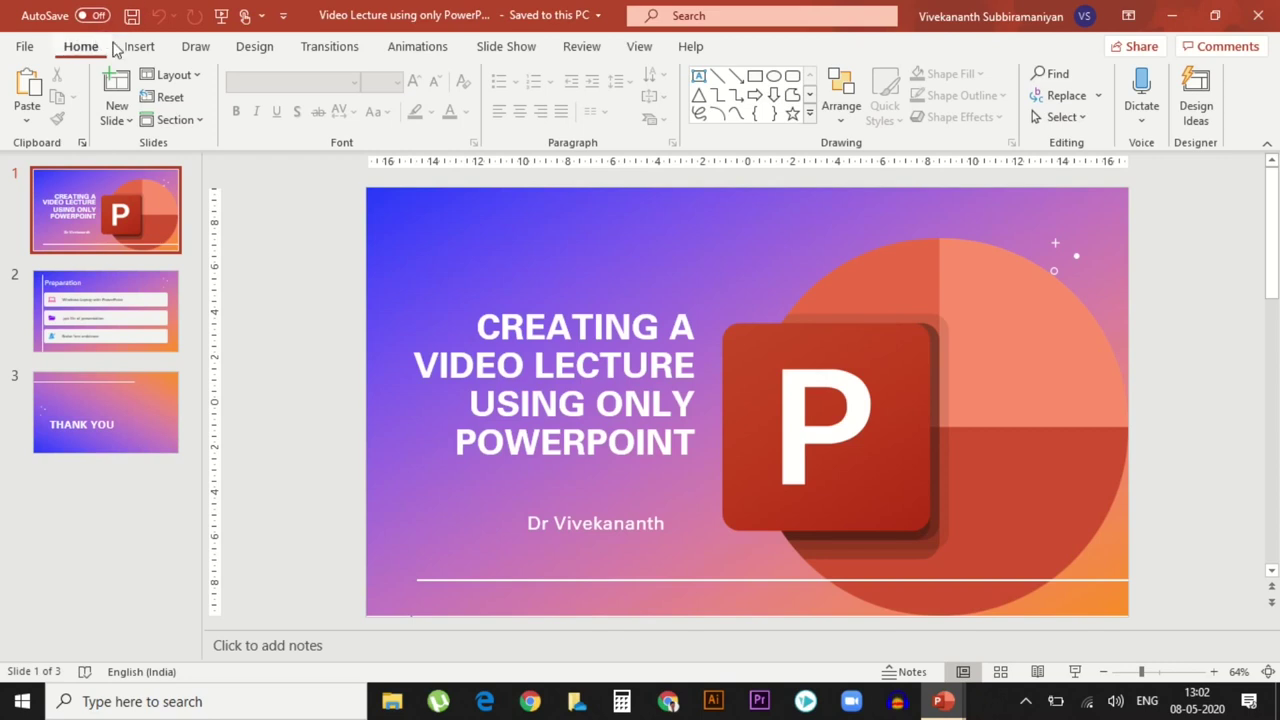
# - Launch Record Slide Show from the Slide Show tab to open the recording view
pyautogui.click(508, 47)
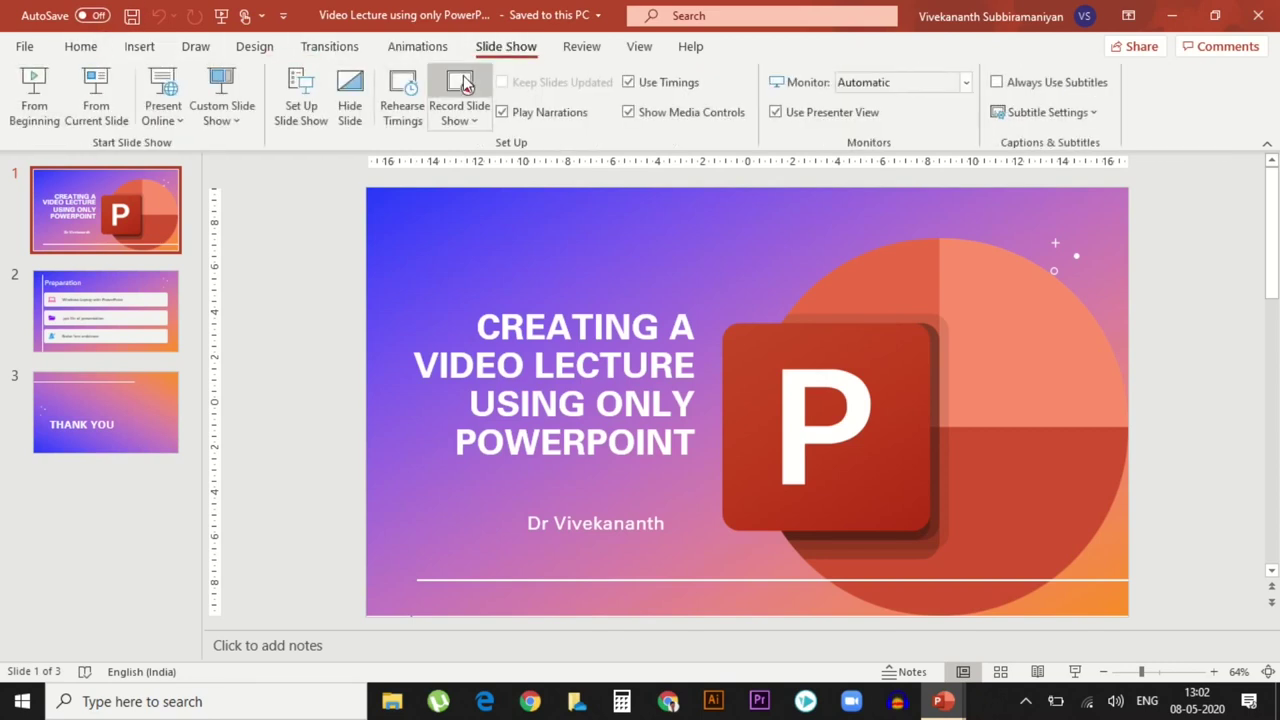
pyautogui.click(461, 84)
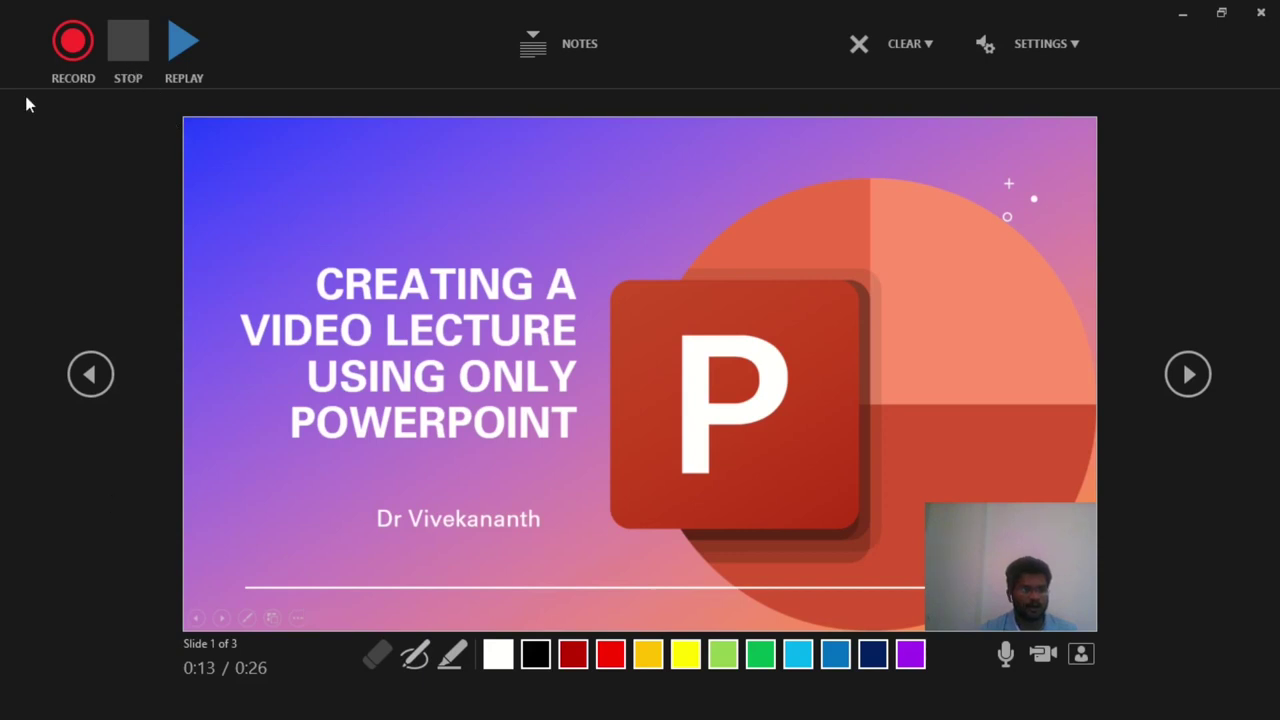
# - Turn the webcam off and back on, then start recording the narration on slide 1
pyautogui.click(1045, 655)
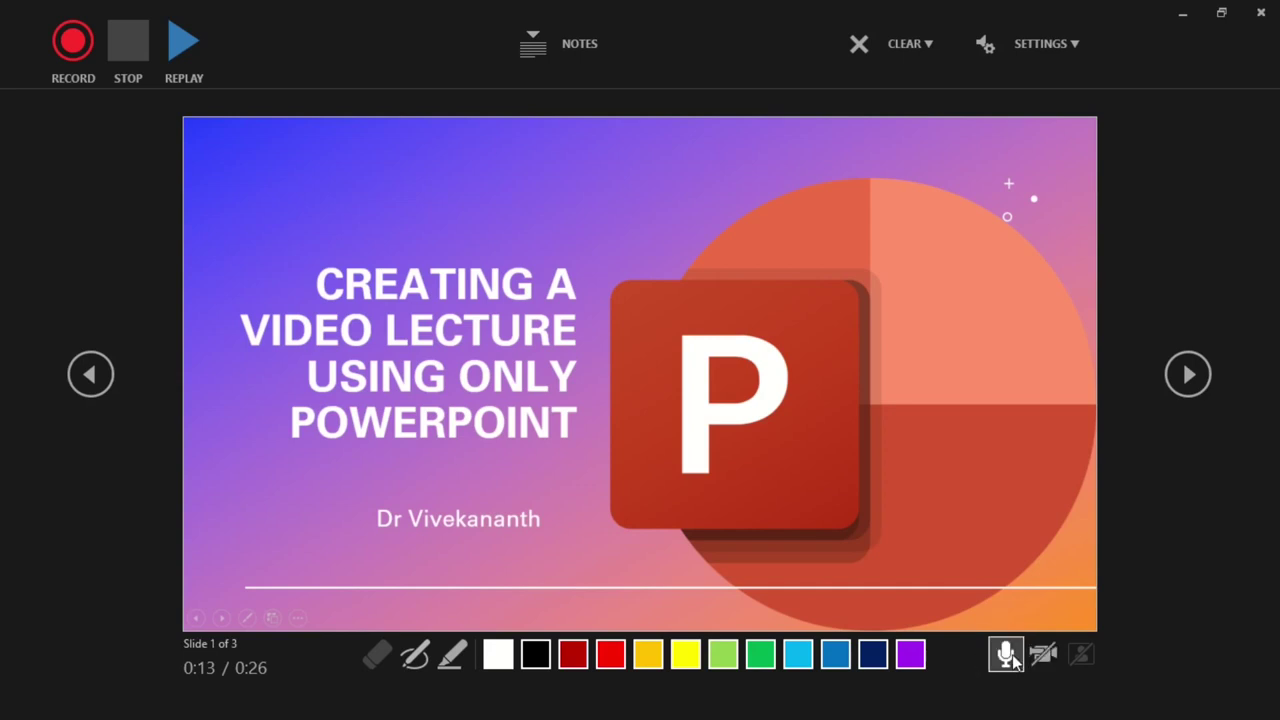
pyautogui.click(1043, 654)
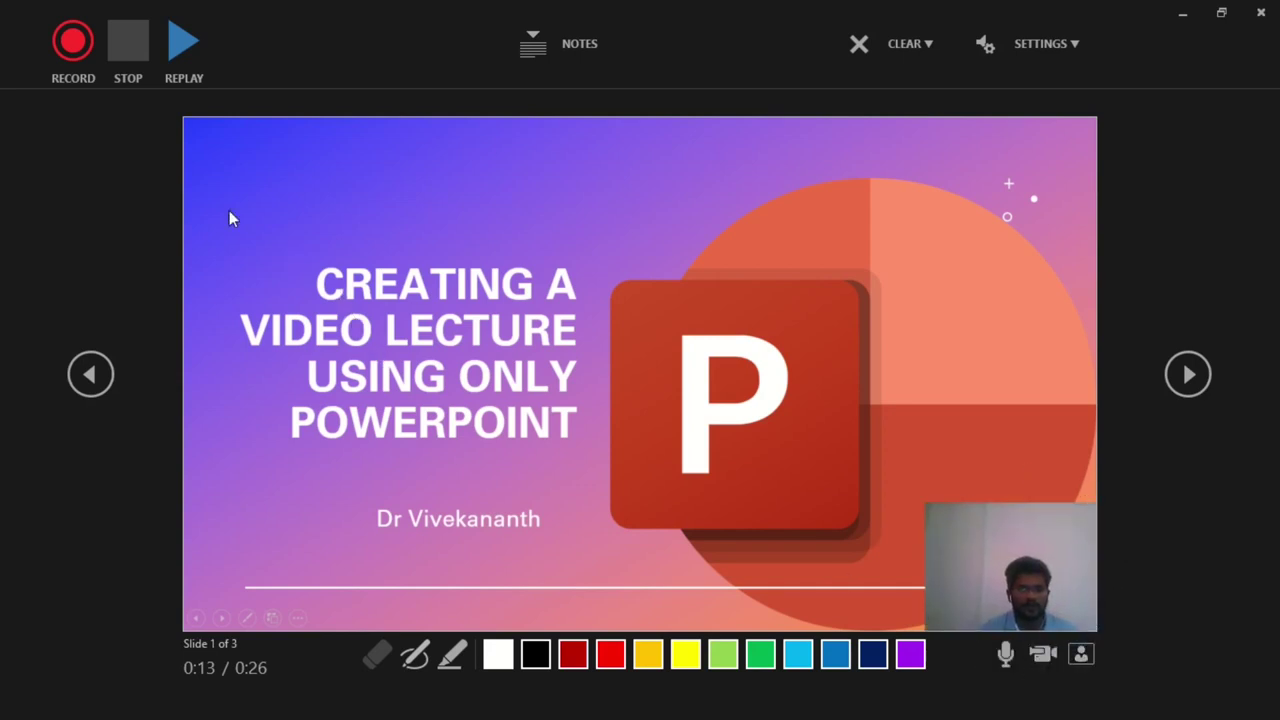
pyautogui.click(75, 47)
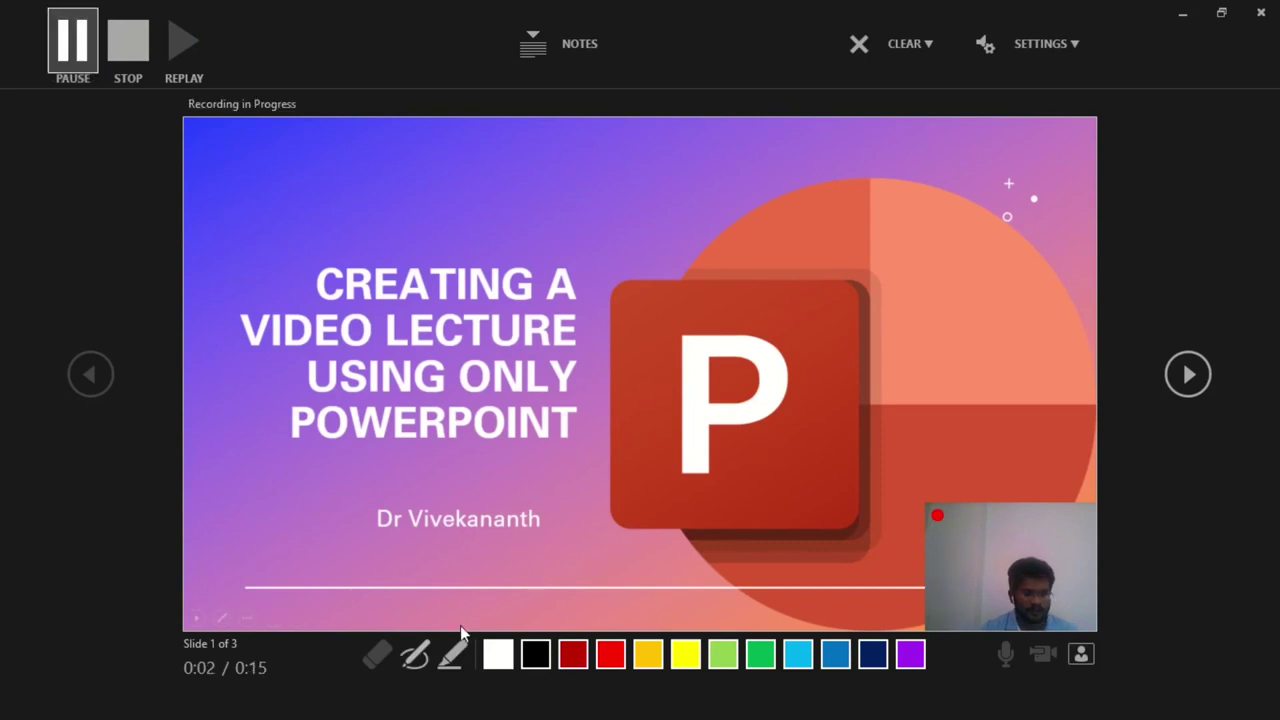
# - Underline POWERPOINT with the red pen and highlight the presenter's name in yellow
pyautogui.click(416, 656)
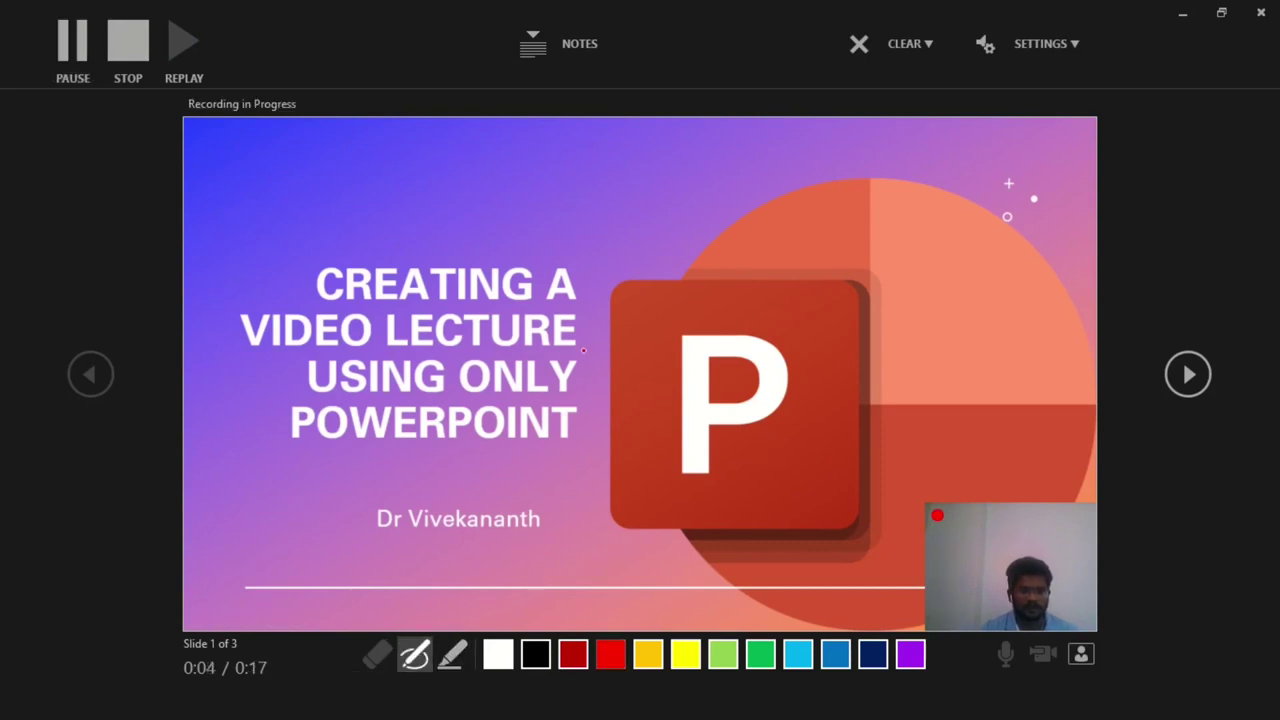
pyautogui.moveTo(391, 457); pyautogui.dragTo(566, 460)
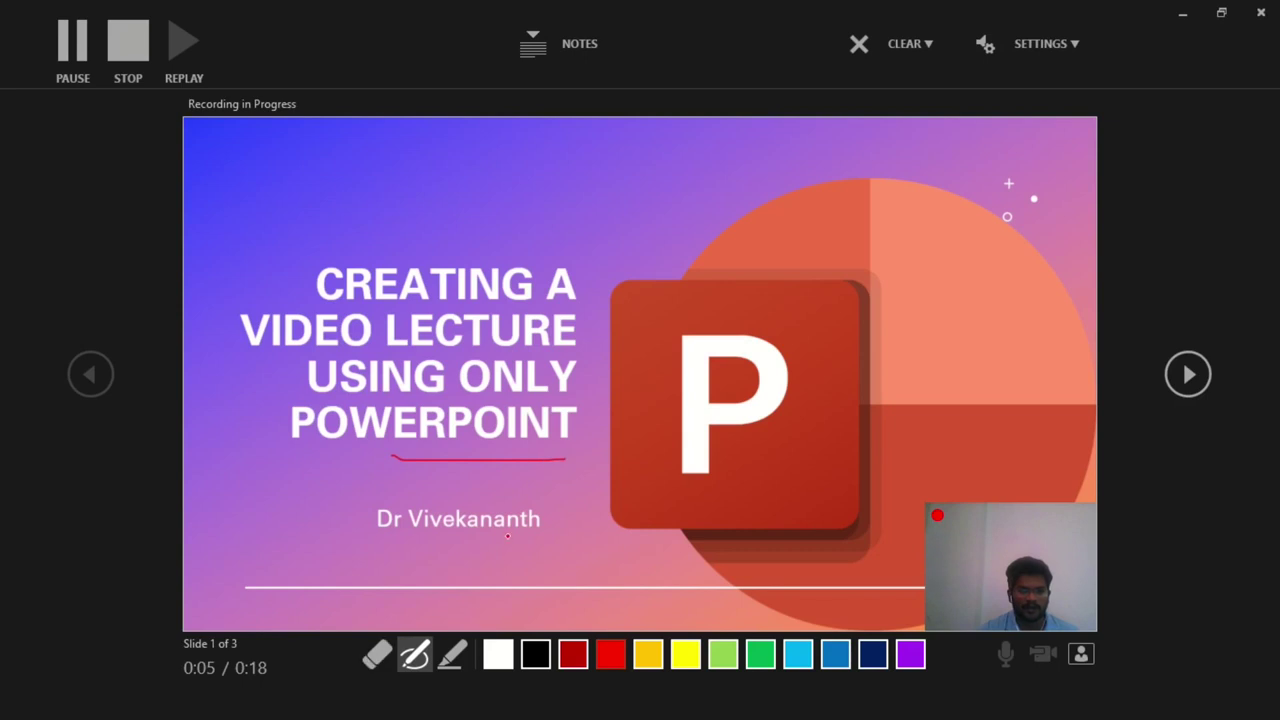
pyautogui.click(452, 655)
pyautogui.moveTo(378, 518); pyautogui.dragTo(555, 518)
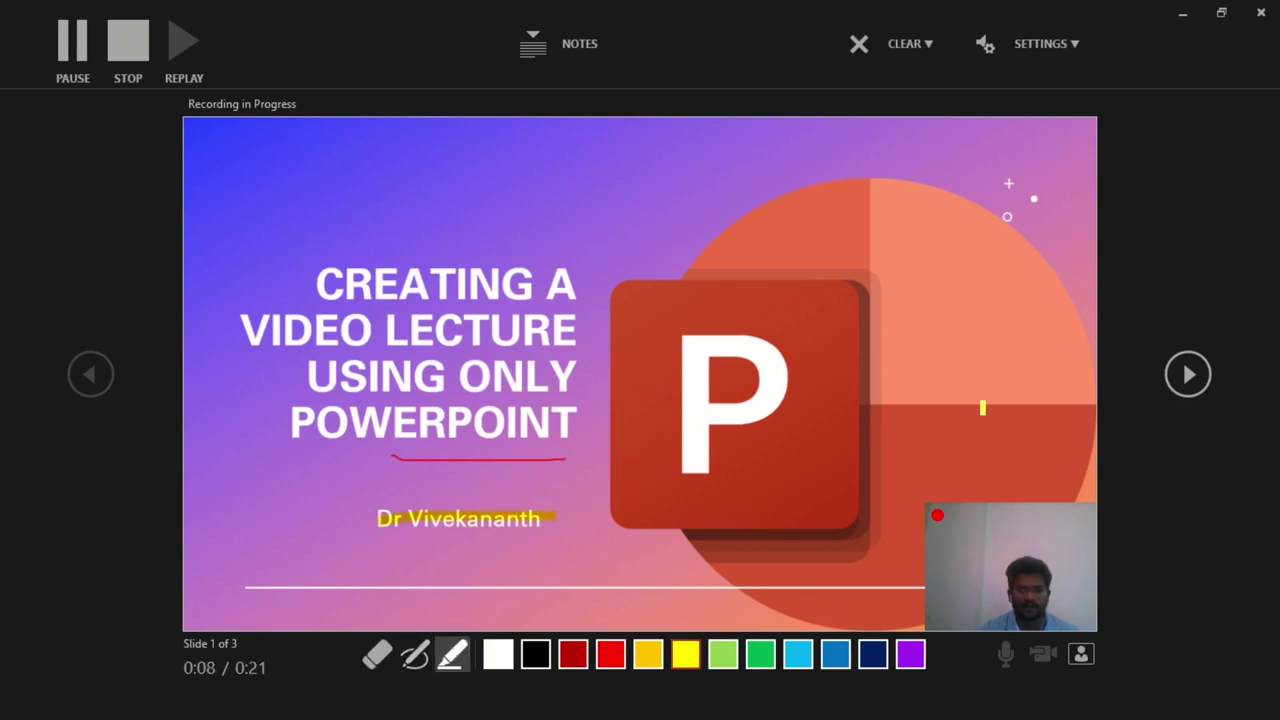
# - Advance through the Preparation and THANK YOU slides, then stop the recording
pyautogui.click(1188, 374)
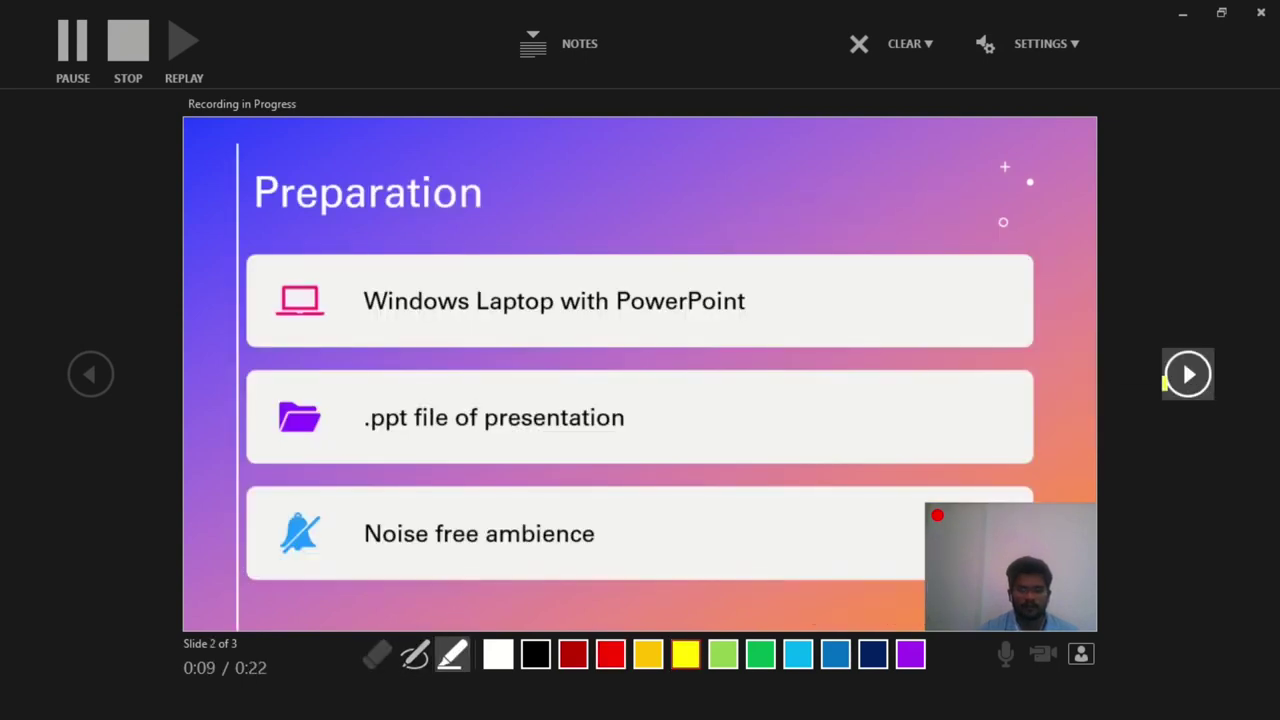
pyautogui.click(1188, 374)
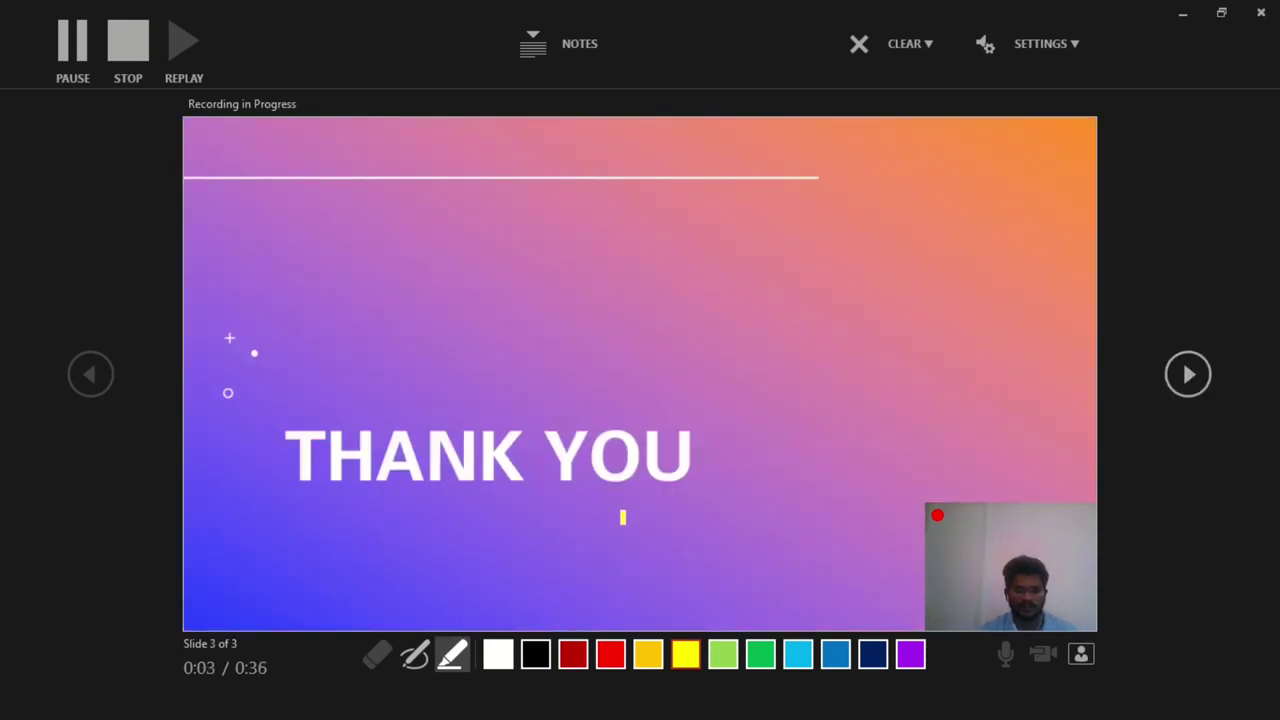
pyautogui.click(135, 52)
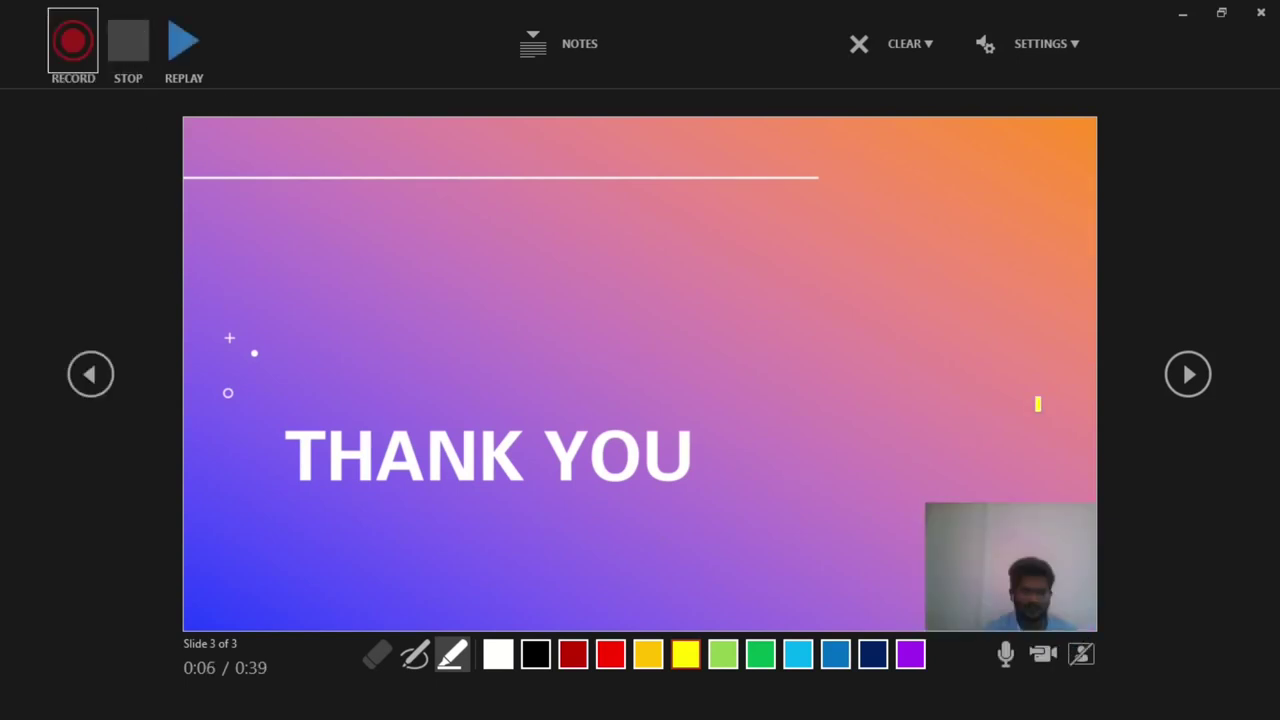
# - Close the recording window and return to the title slide in editing view
pyautogui.click(1260, 13)
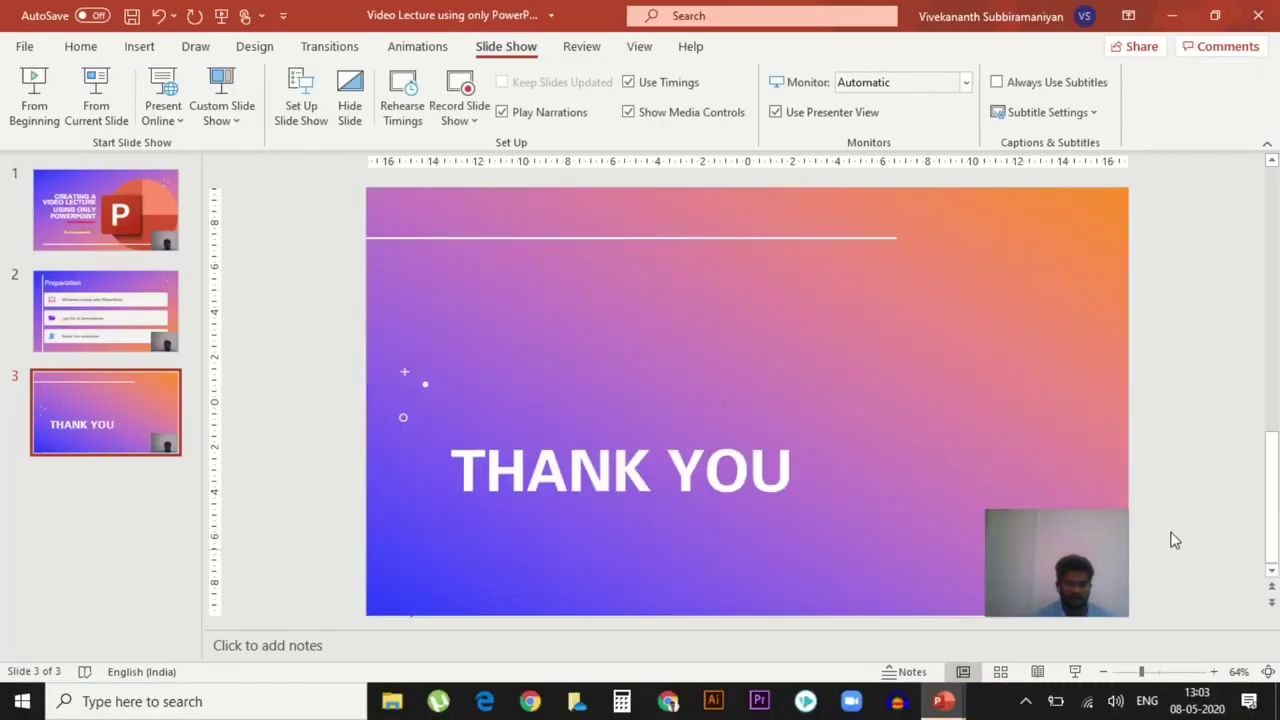
pyautogui.moveTo(1110, 597)
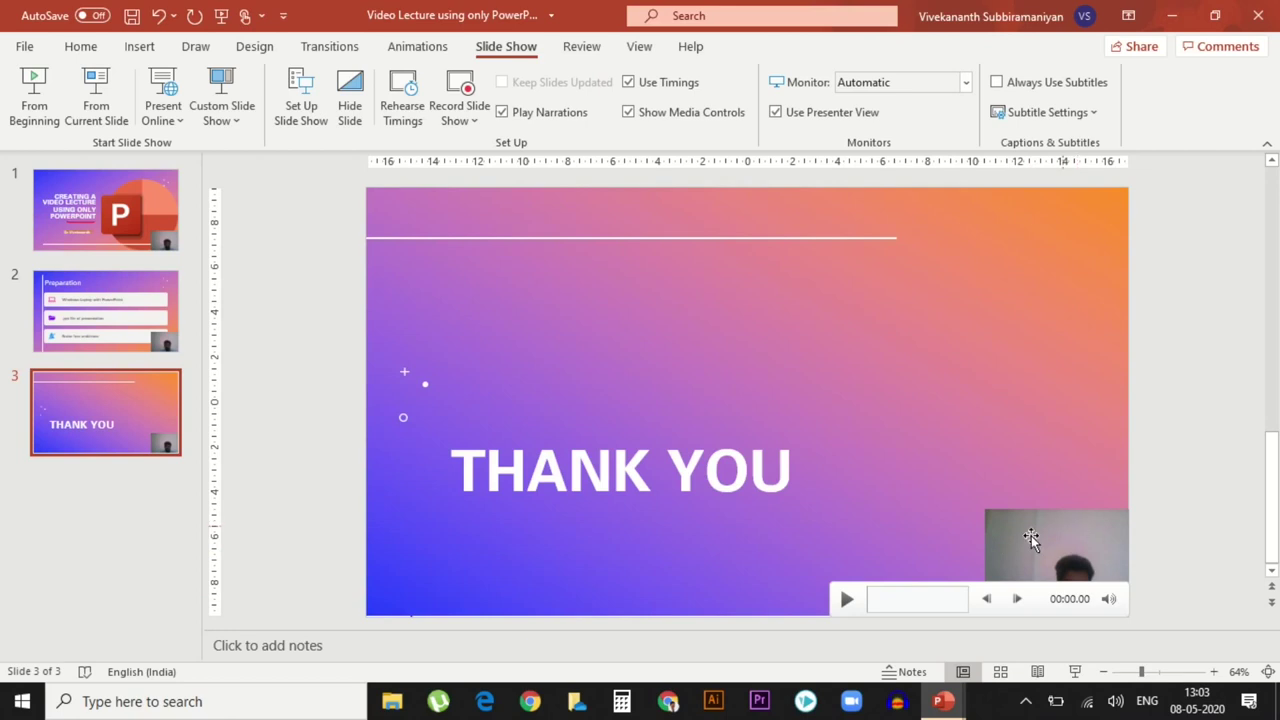
pyautogui.click(103, 192)
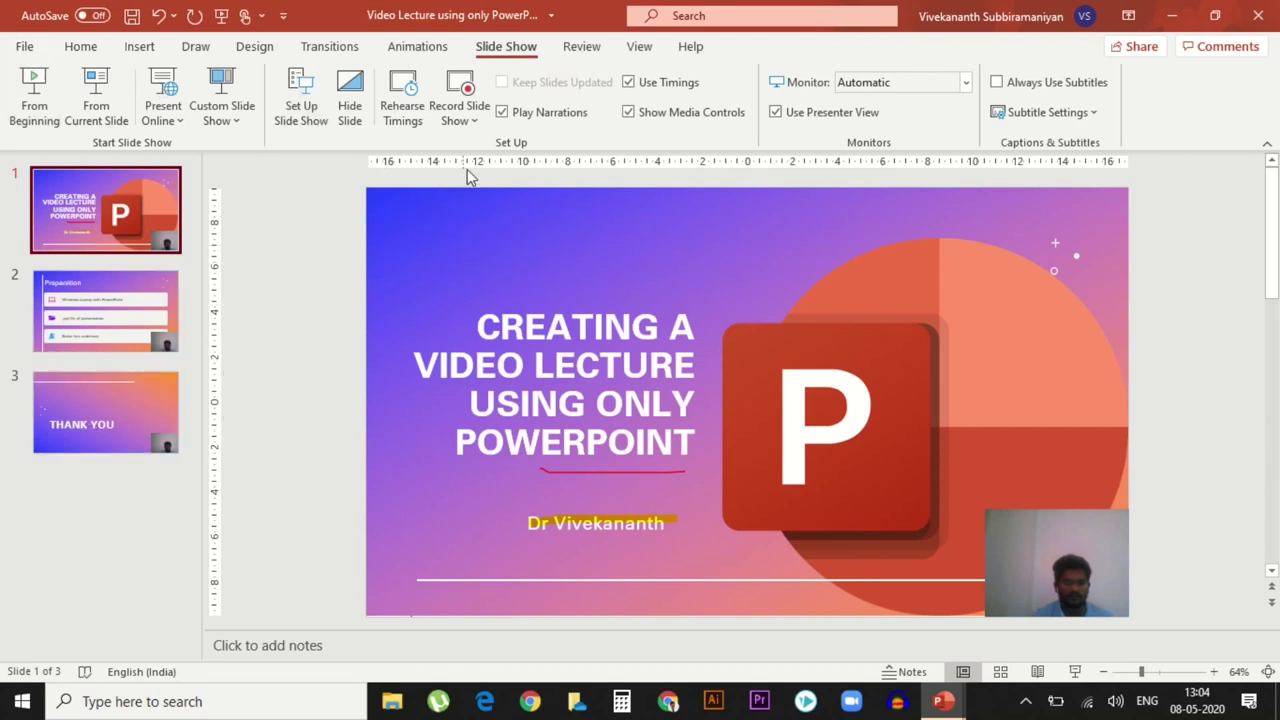
# - Dismiss the Record Slide Show options without clearing any narration
pyautogui.click(474, 121)
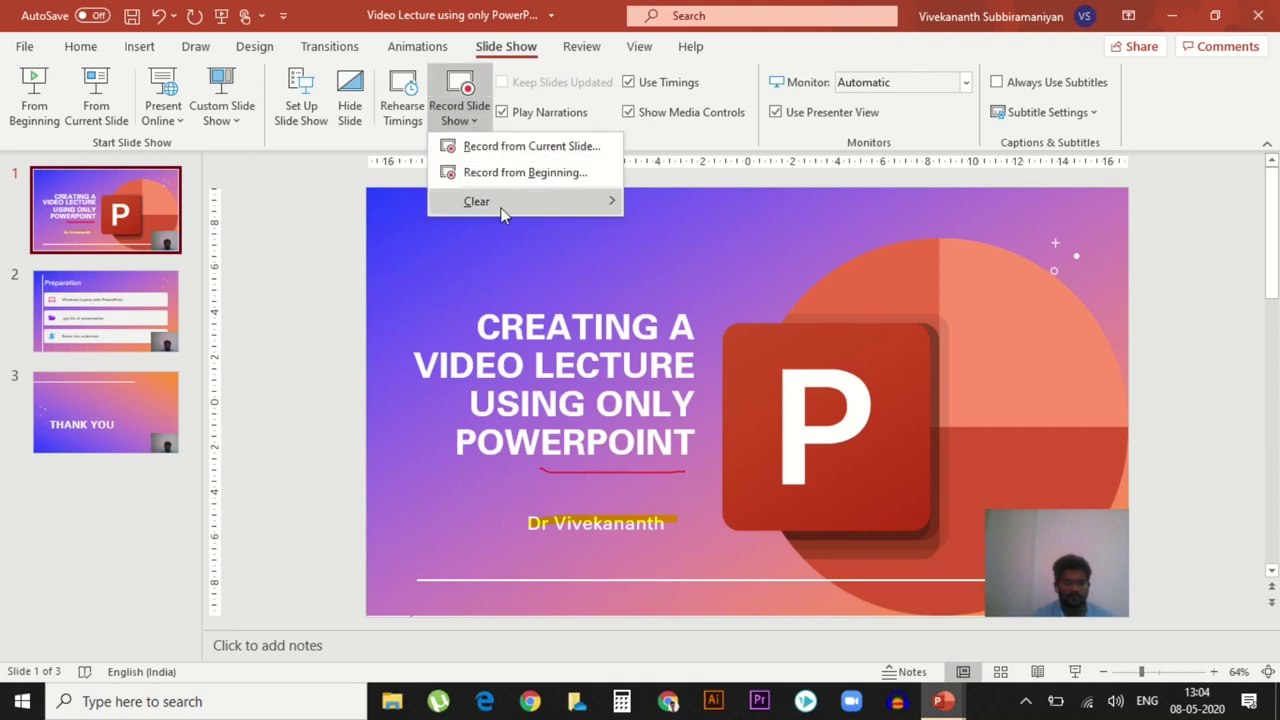
pyautogui.moveTo(505, 212)
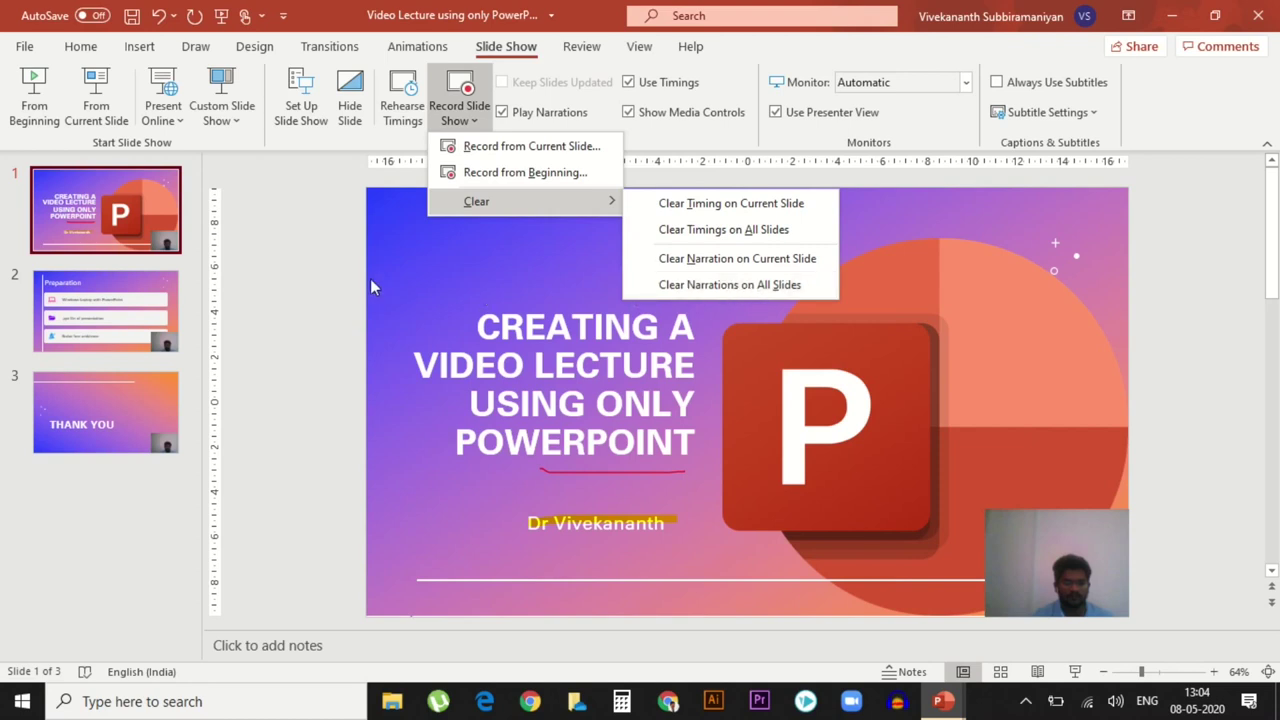
pyautogui.click(370, 250)
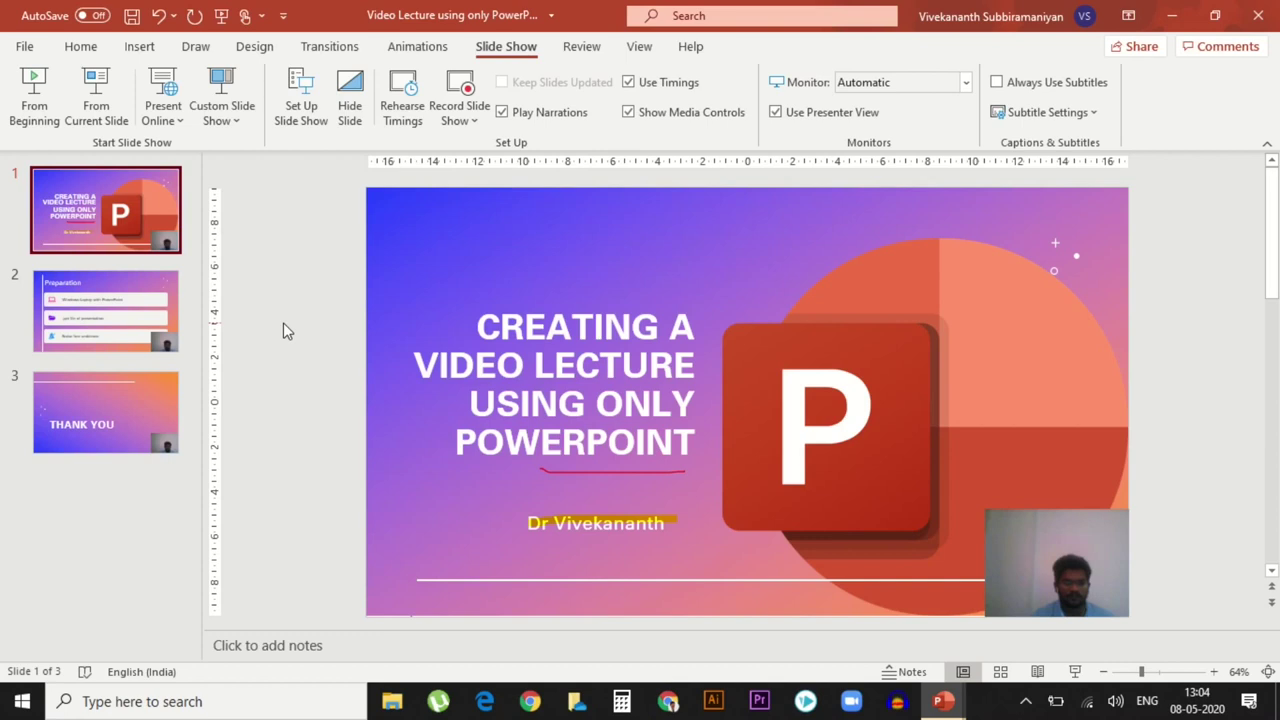
# - Visit the Preparation slide, select and deselect its webcam video, and go to File
pyautogui.click(129, 330)
pyautogui.click(1045, 550)
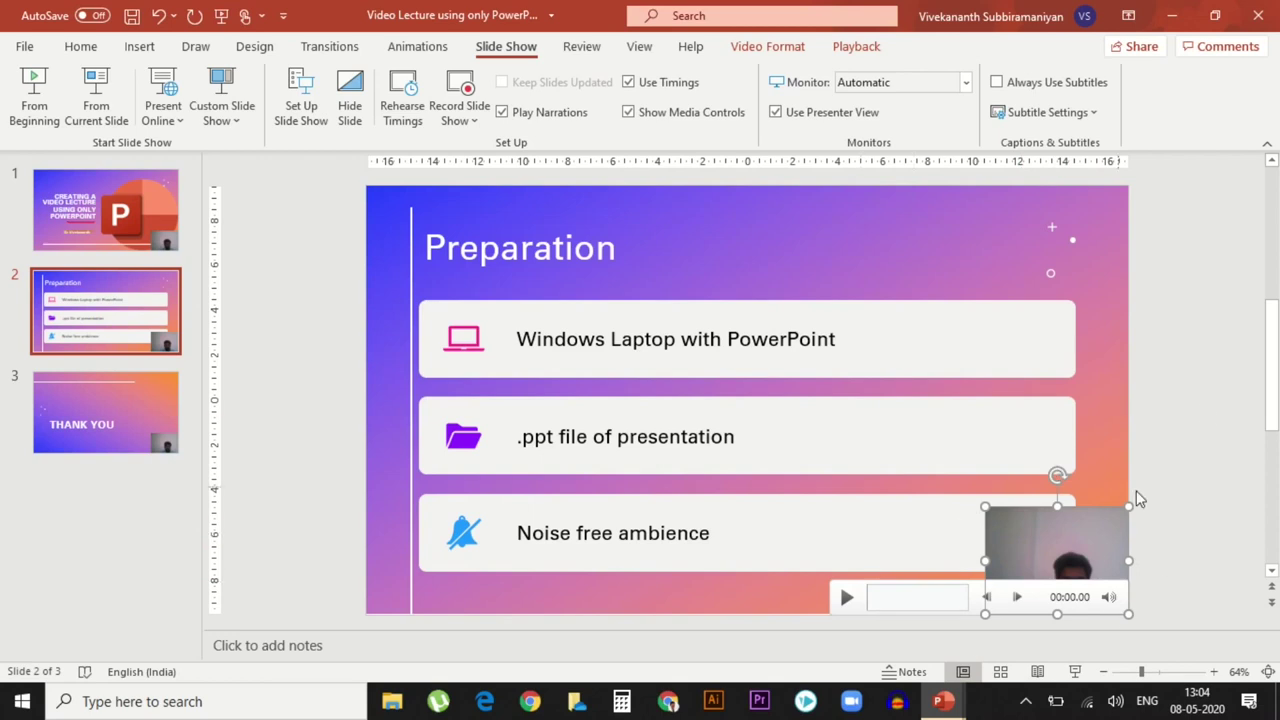
pyautogui.click(1199, 476)
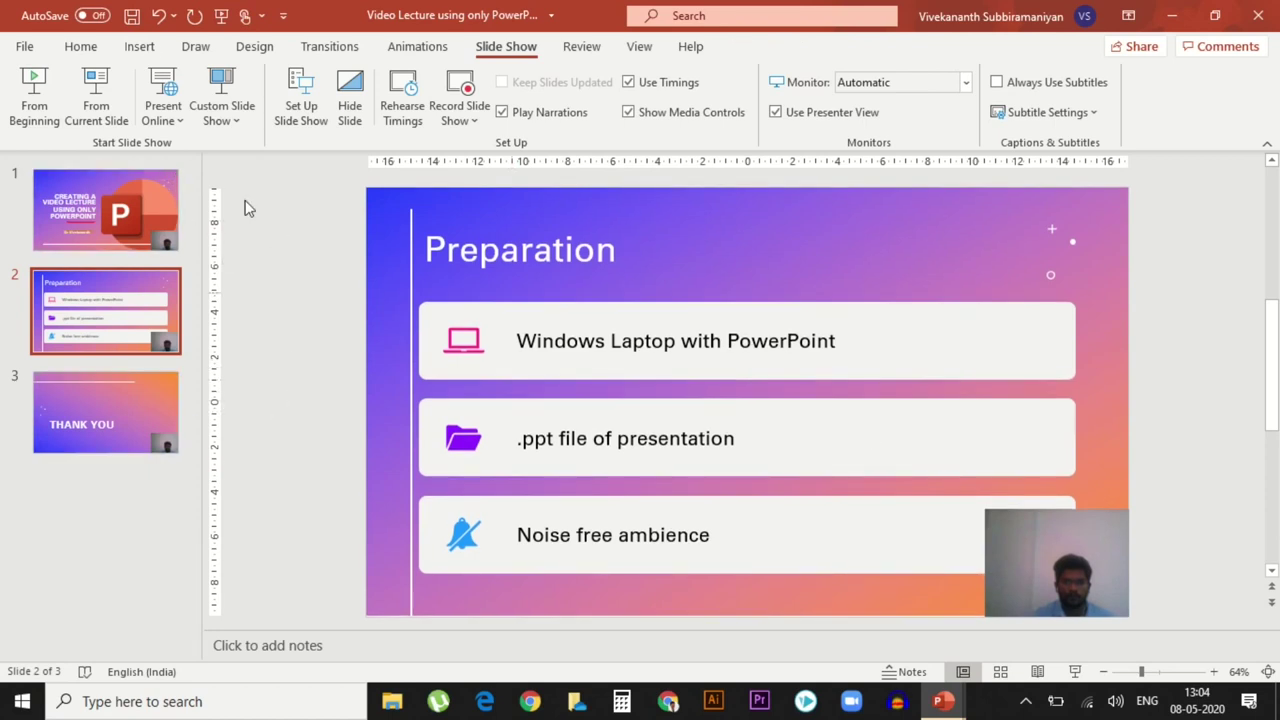
pyautogui.click(26, 47)
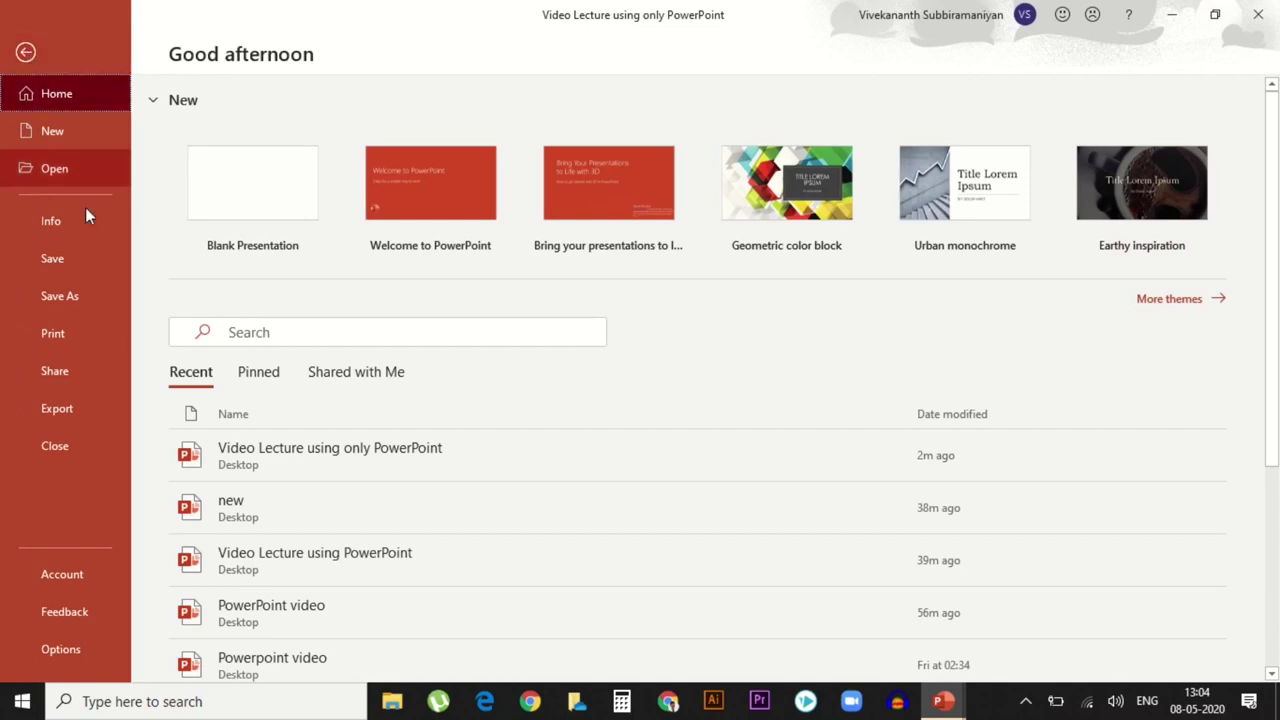
# - Save the deck to the Desktop as MPEG-4 Video (*.mp4) named 'video lecture 1'
pyautogui.click(74, 294)
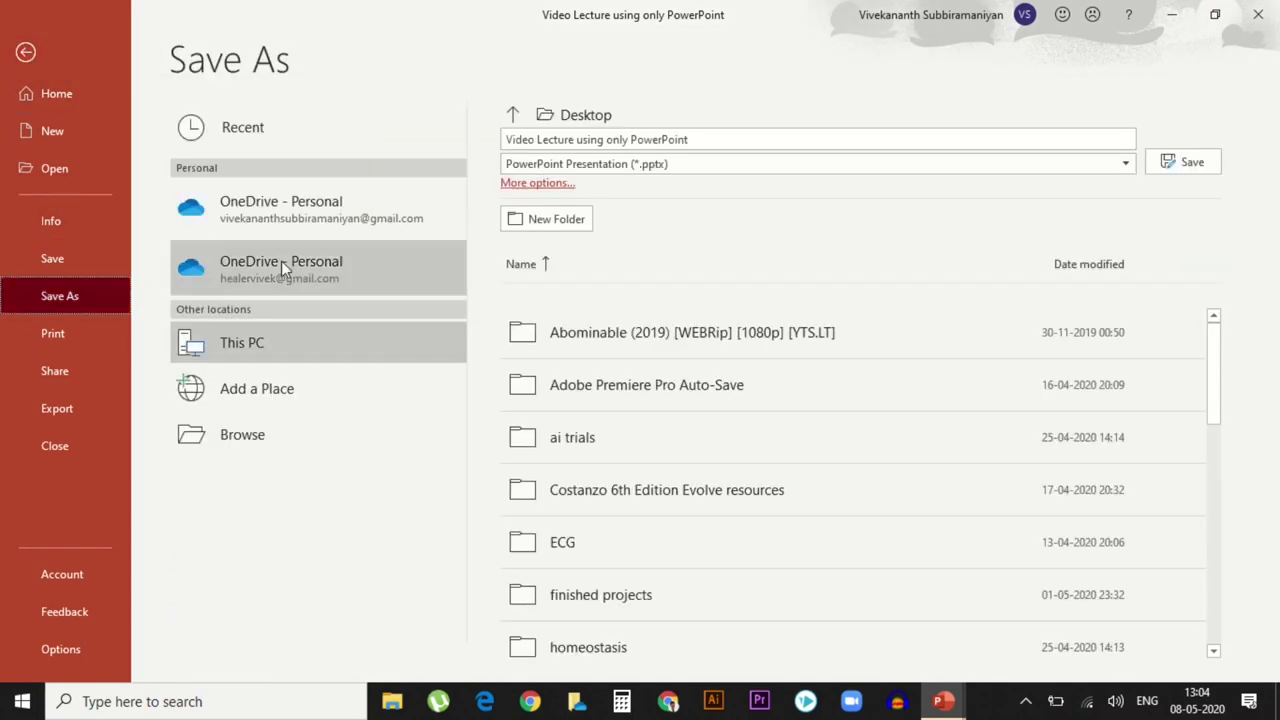
pyautogui.click(673, 164)
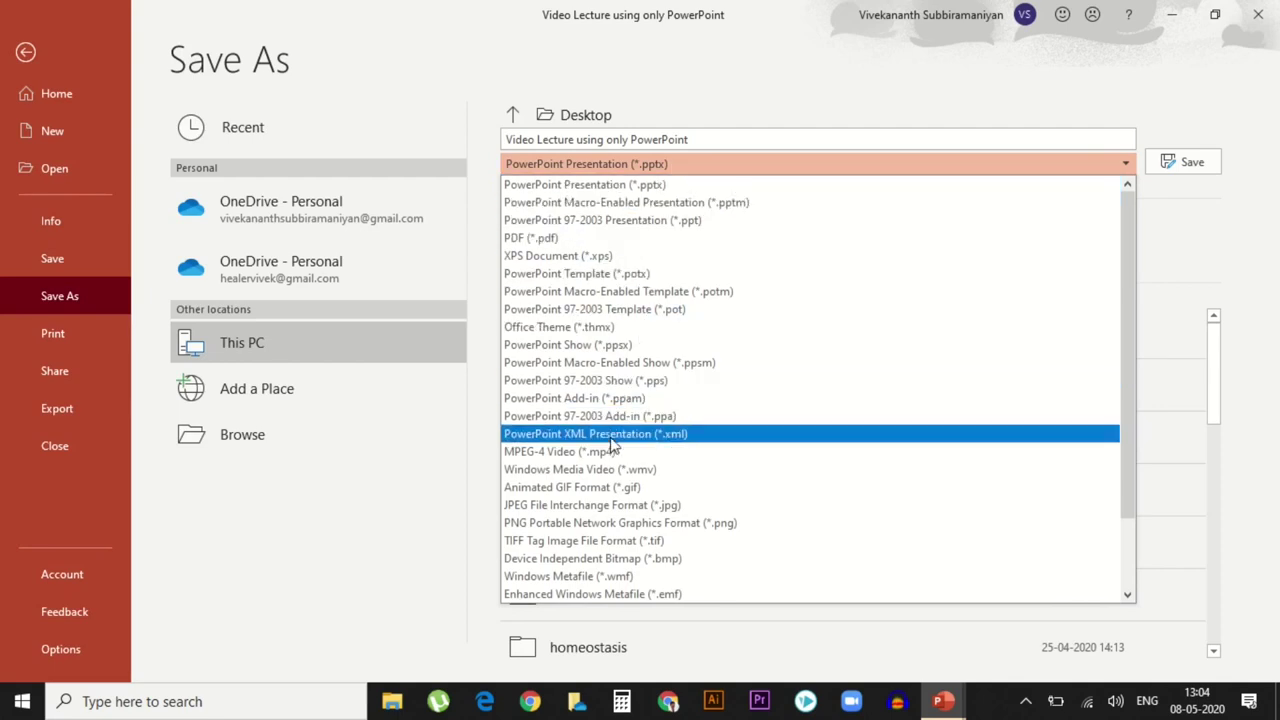
pyautogui.click(561, 455)
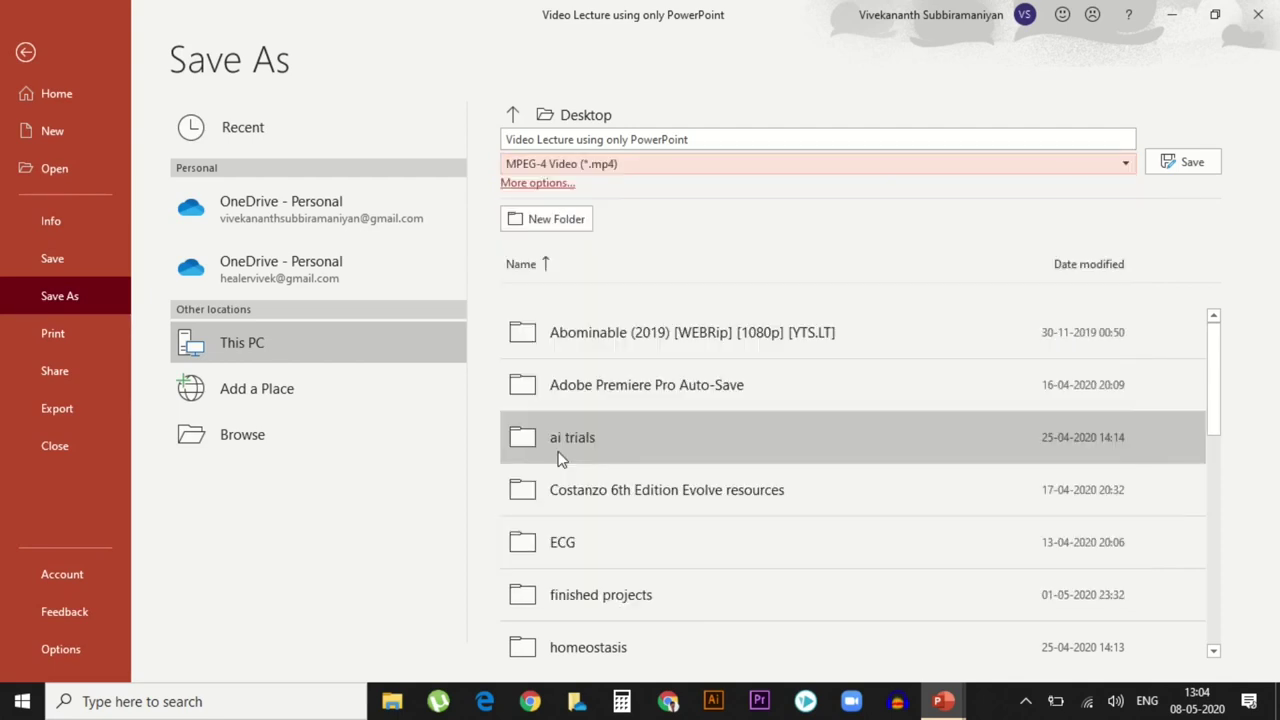
pyautogui.click(709, 139)
pyautogui.write('V')
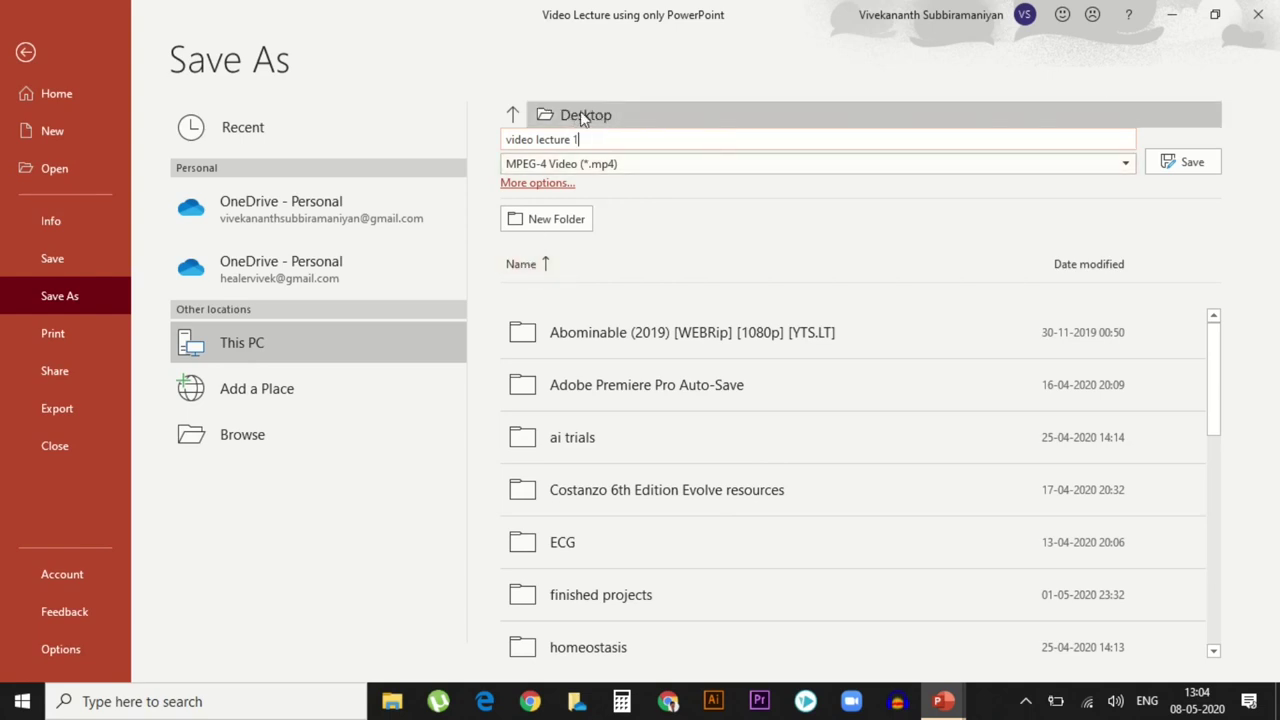
pyautogui.click(1210, 169)
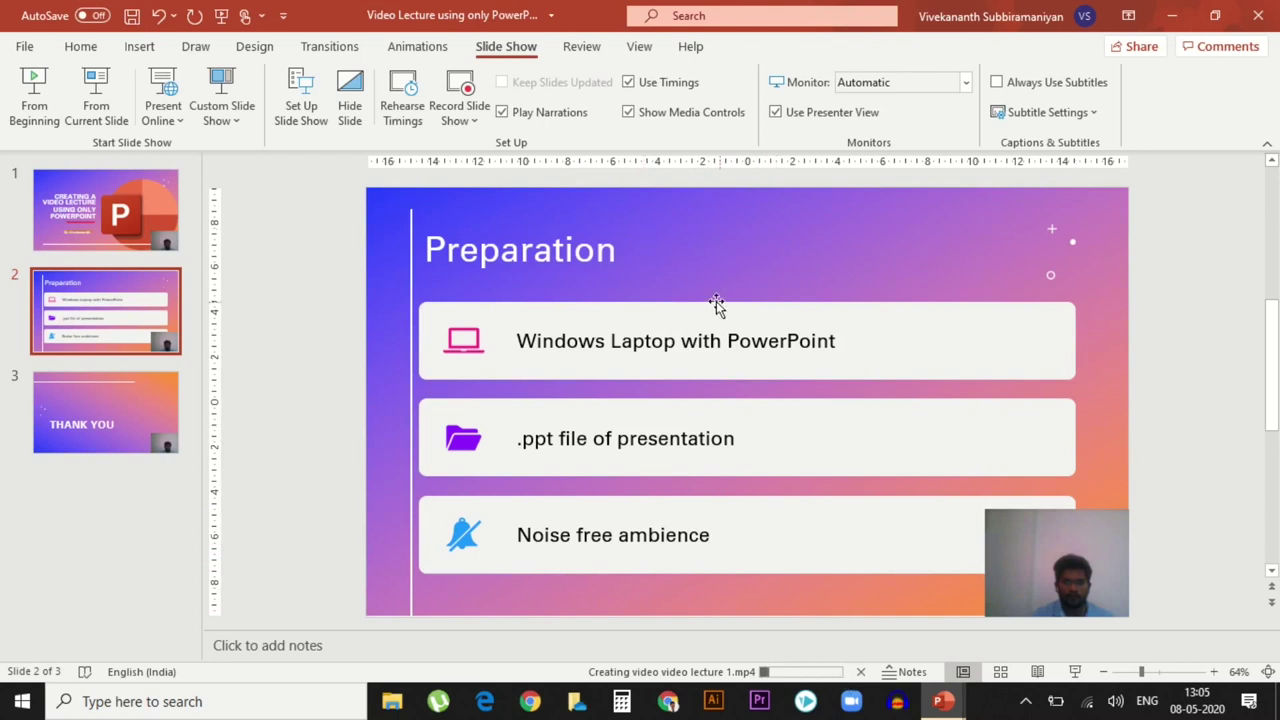
# - Once video creation finishes, minimise PowerPoint and open 'video lecture 1' from the desktop
pyautogui.moveTo(502, 38)
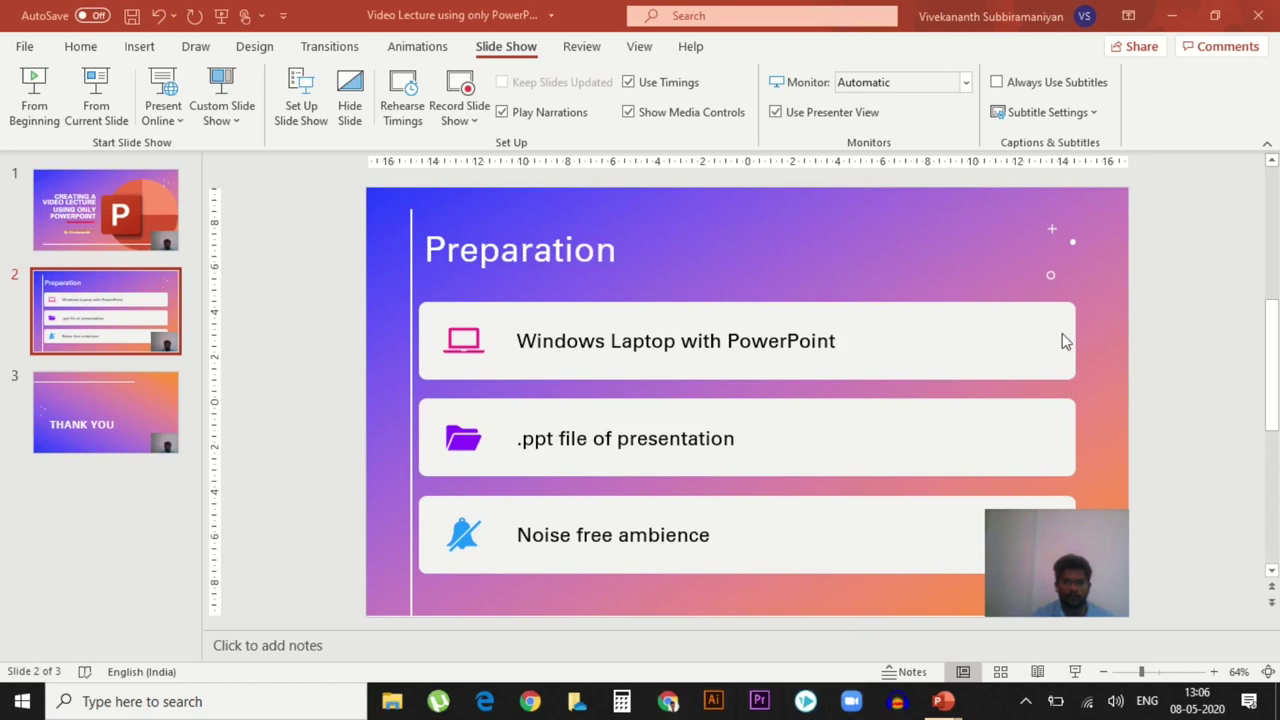
pyautogui.click(1170, 16)
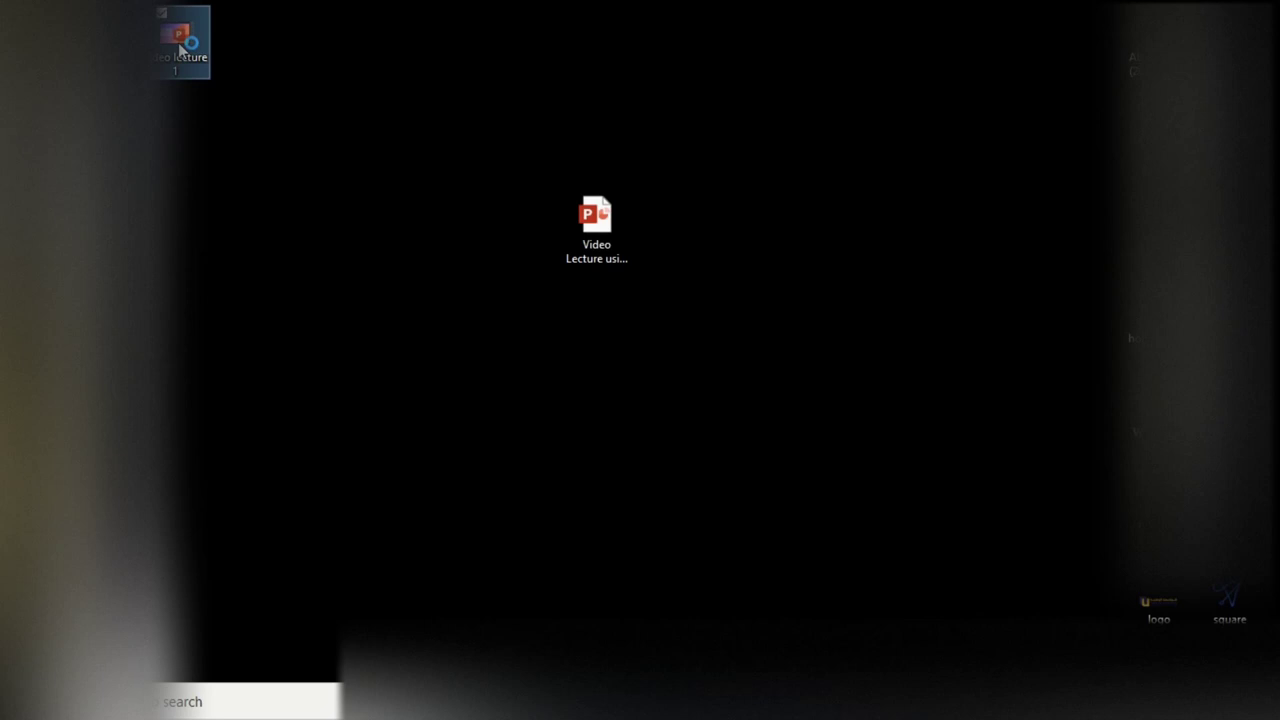
pyautogui.doubleClick(180, 45)
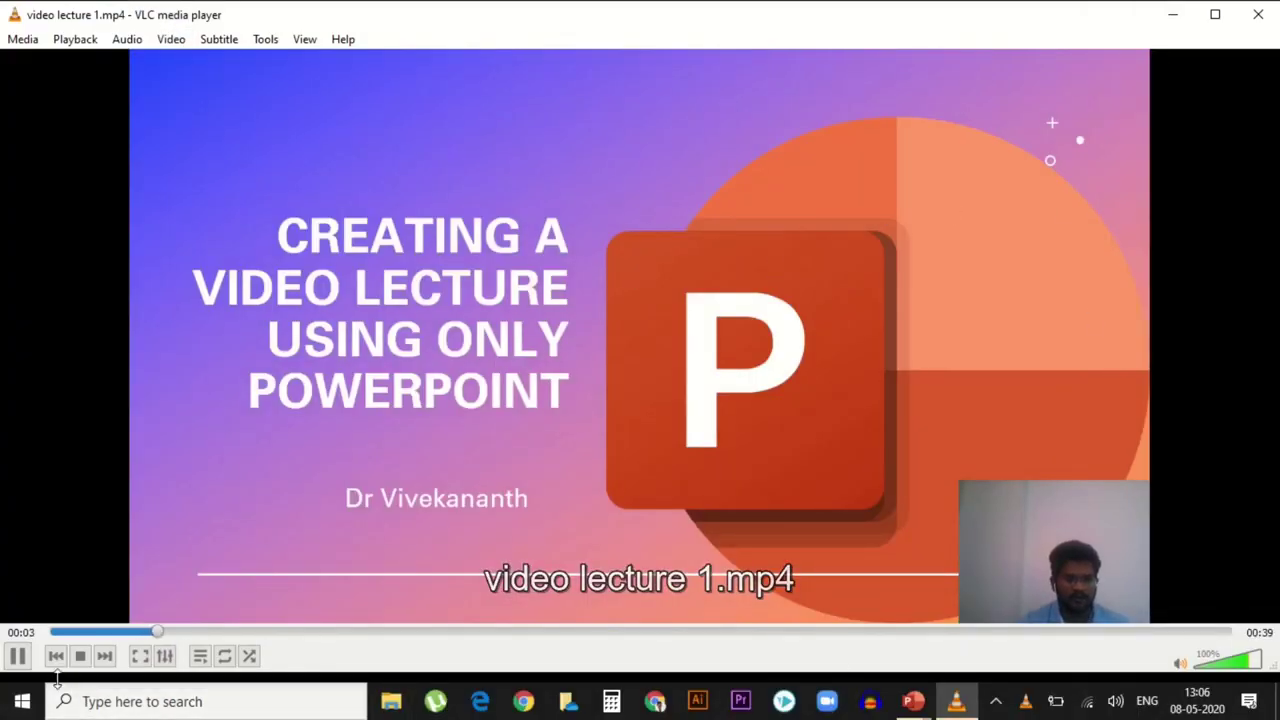
# - Pause 'video lecture 1.mp4' on the title slide at 00:04 and view it fullscreen in VLC
pyautogui.click(18, 656)
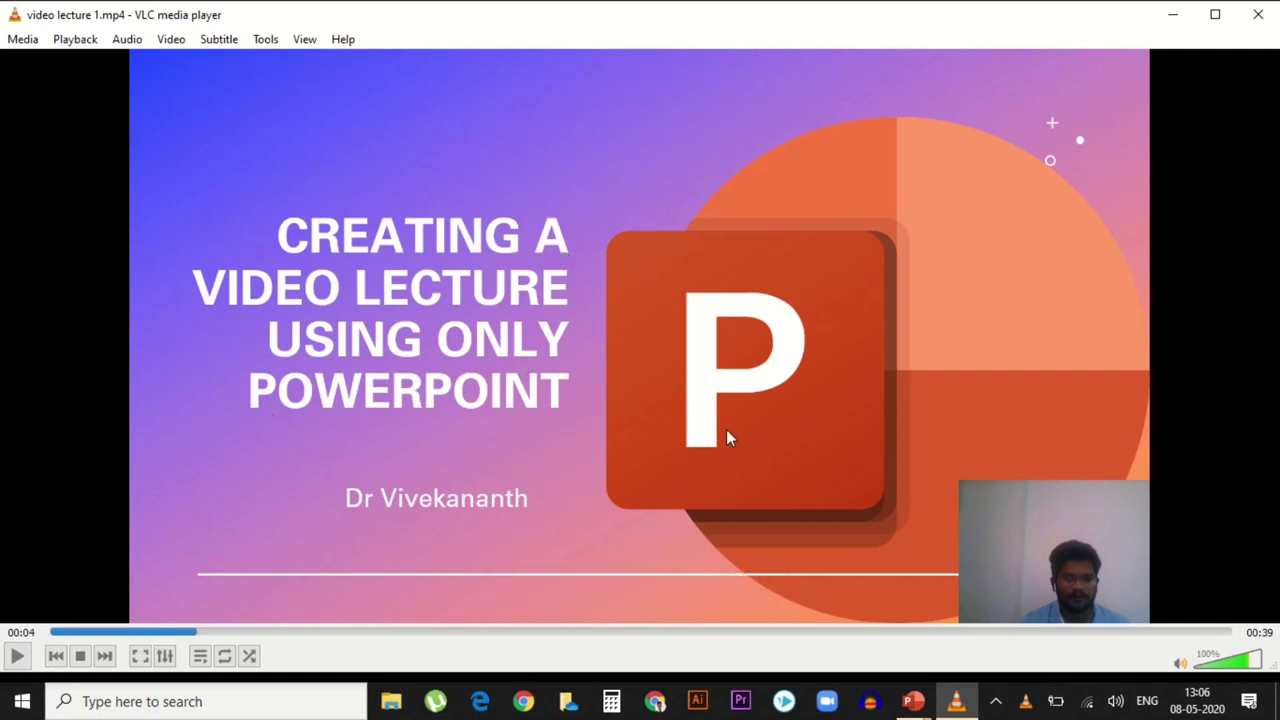
pyautogui.doubleClick(846, 328)
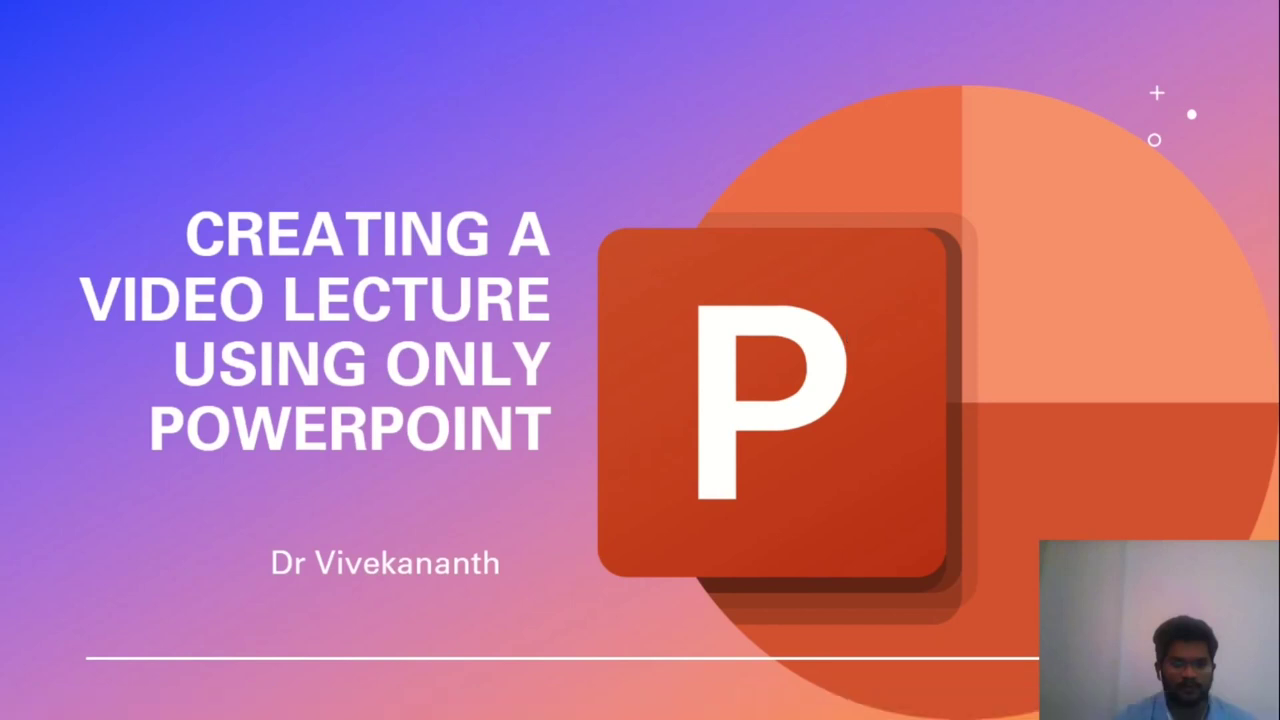
pyautogui.moveTo(357, 71)
pyautogui.moveTo(520, 608)
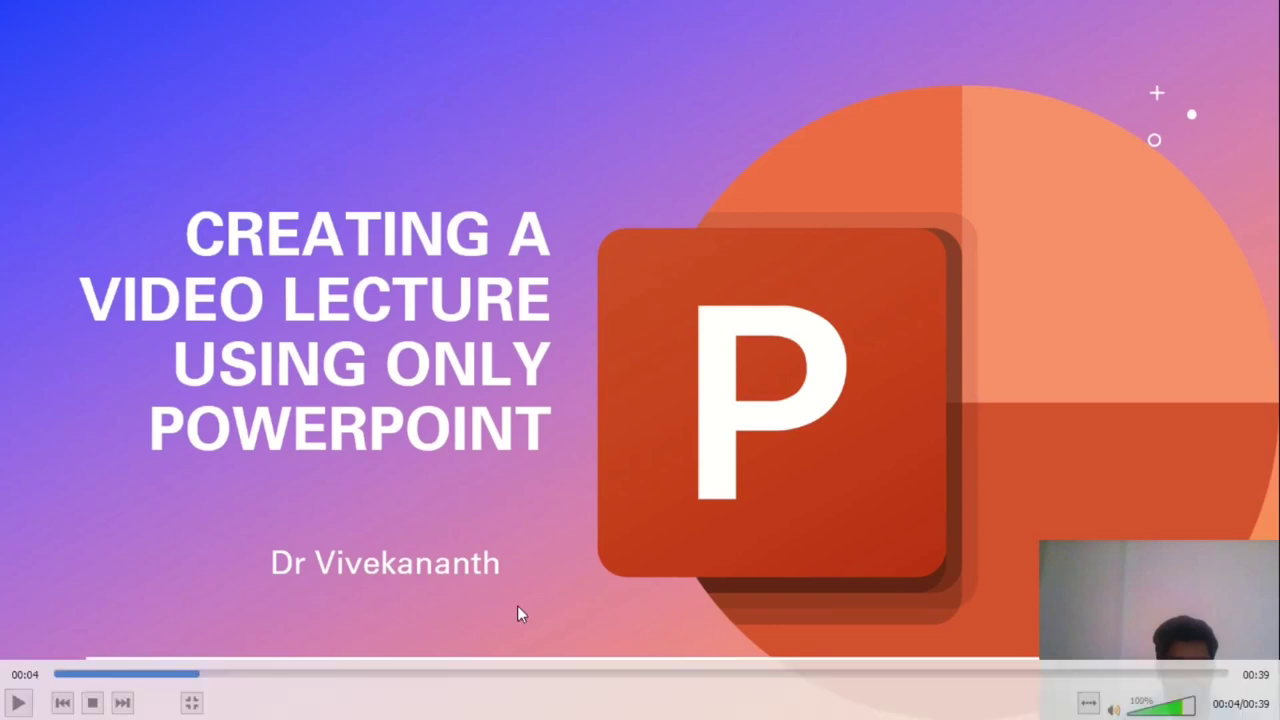